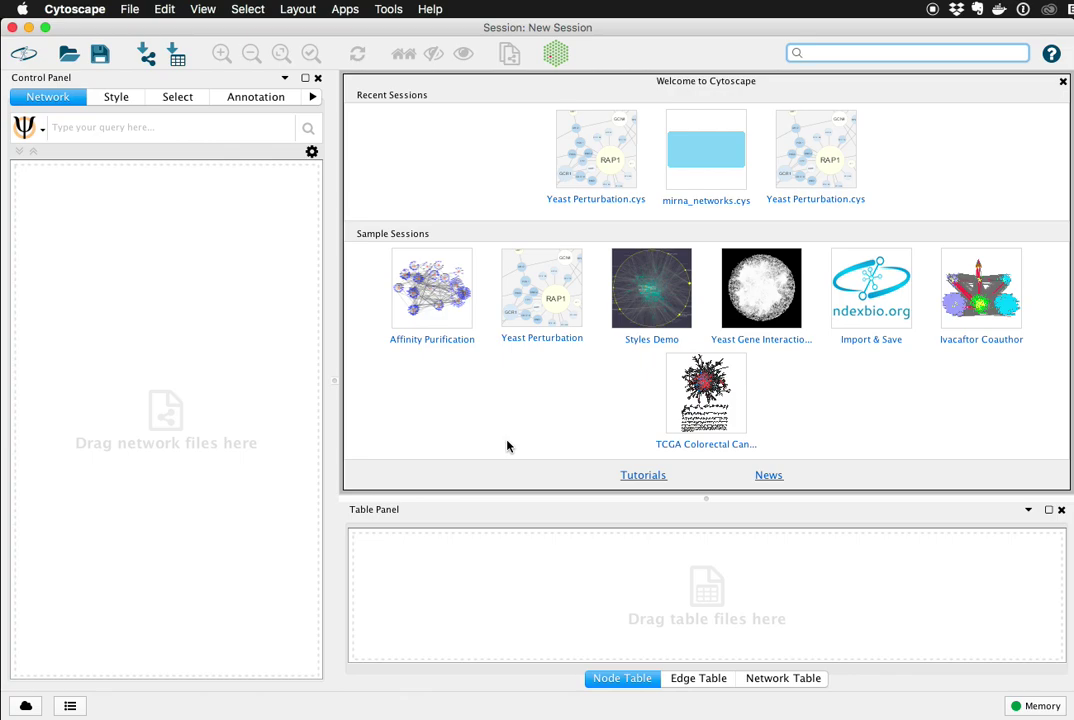
Load the Yeast Perturbation sample session and enlarge the node table panel.
{"action": "left_click", "coordinate": [558, 306]}
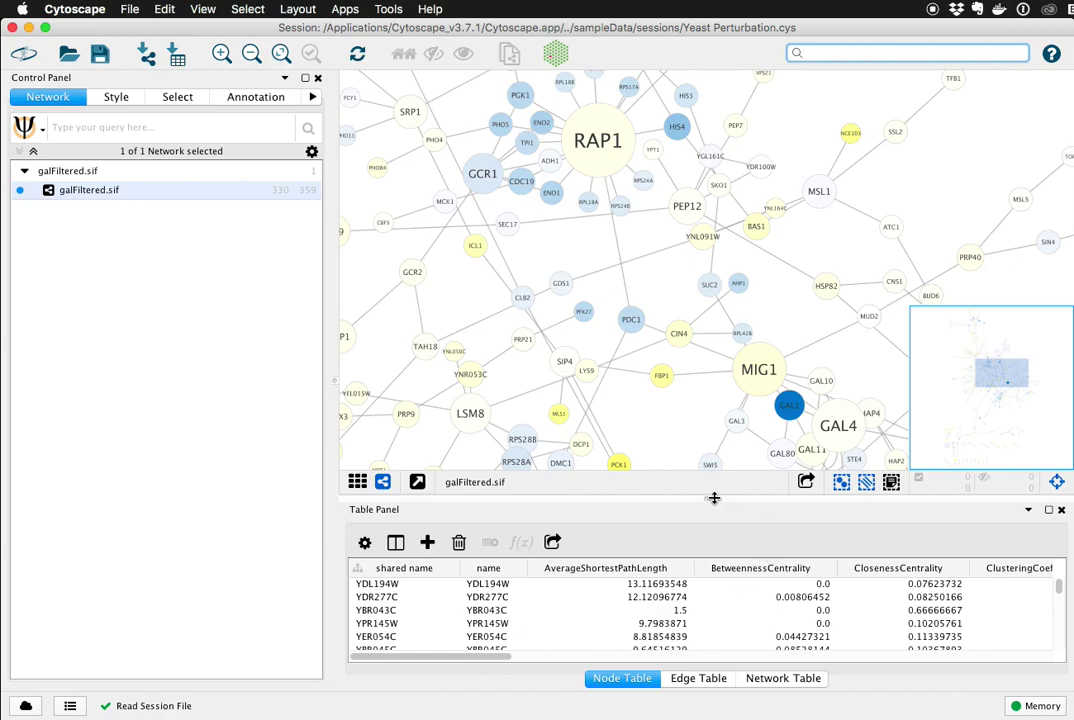
{"action": "left_click_drag", "start_coordinate": [714, 498], "coordinate": [704, 382]}
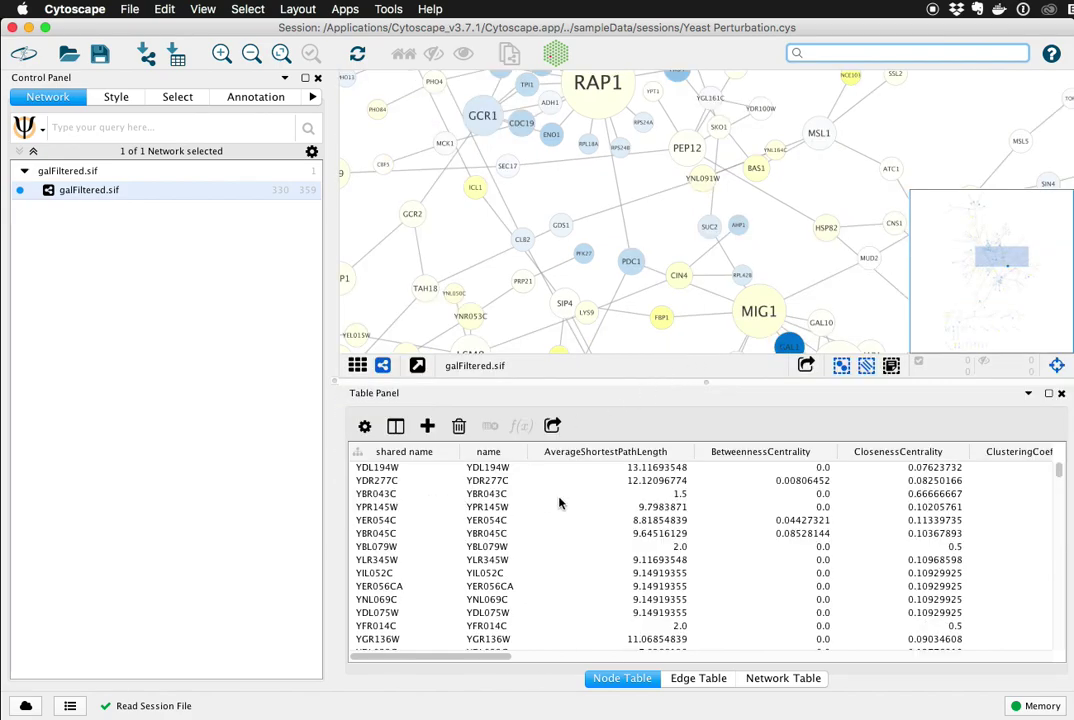
Hide every node table column except name and Degree, and widen the name column.
{"action": "left_click", "coordinate": [396, 426]}
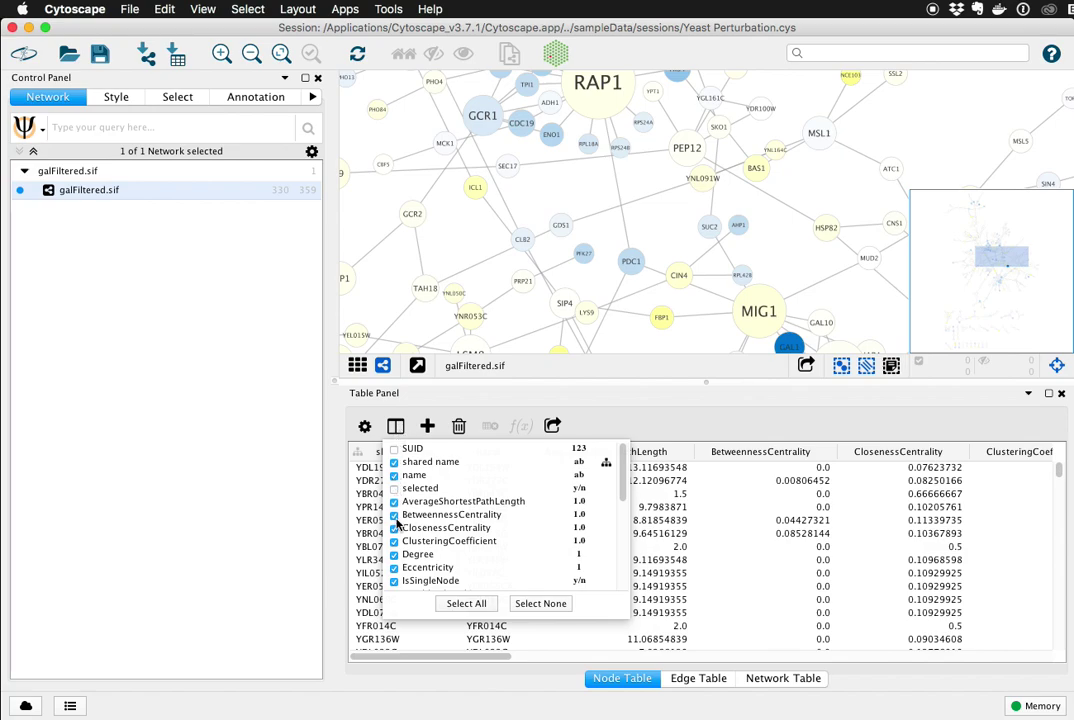
{"action": "left_click", "coordinate": [555, 605]}
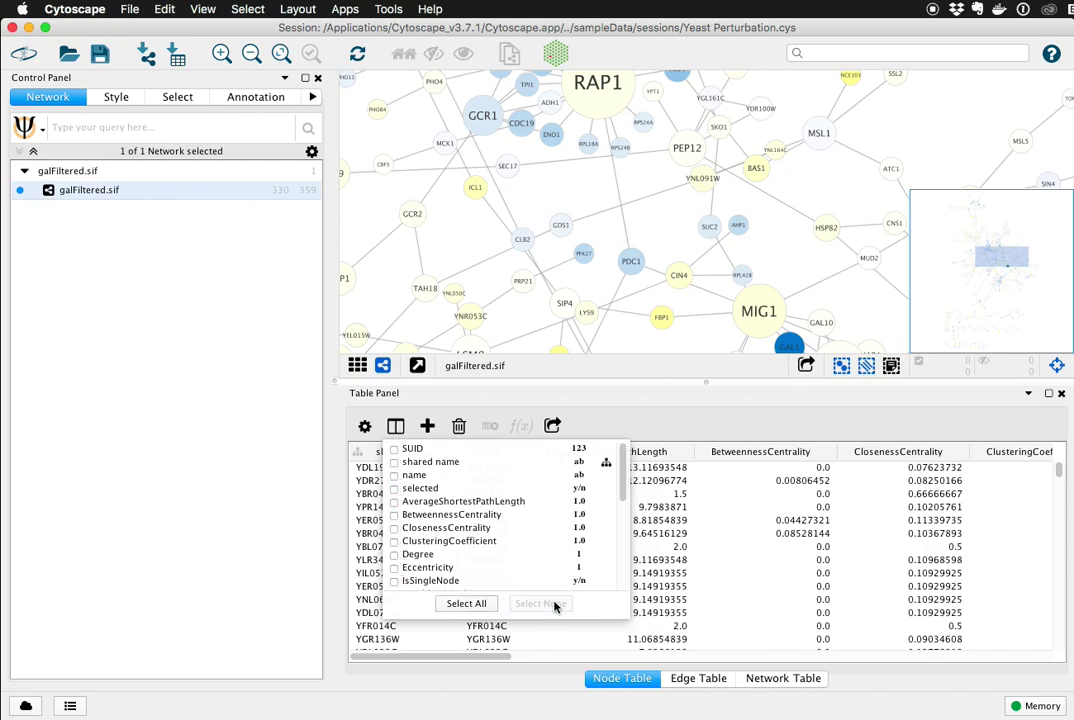
{"action": "left_click", "coordinate": [394, 476]}
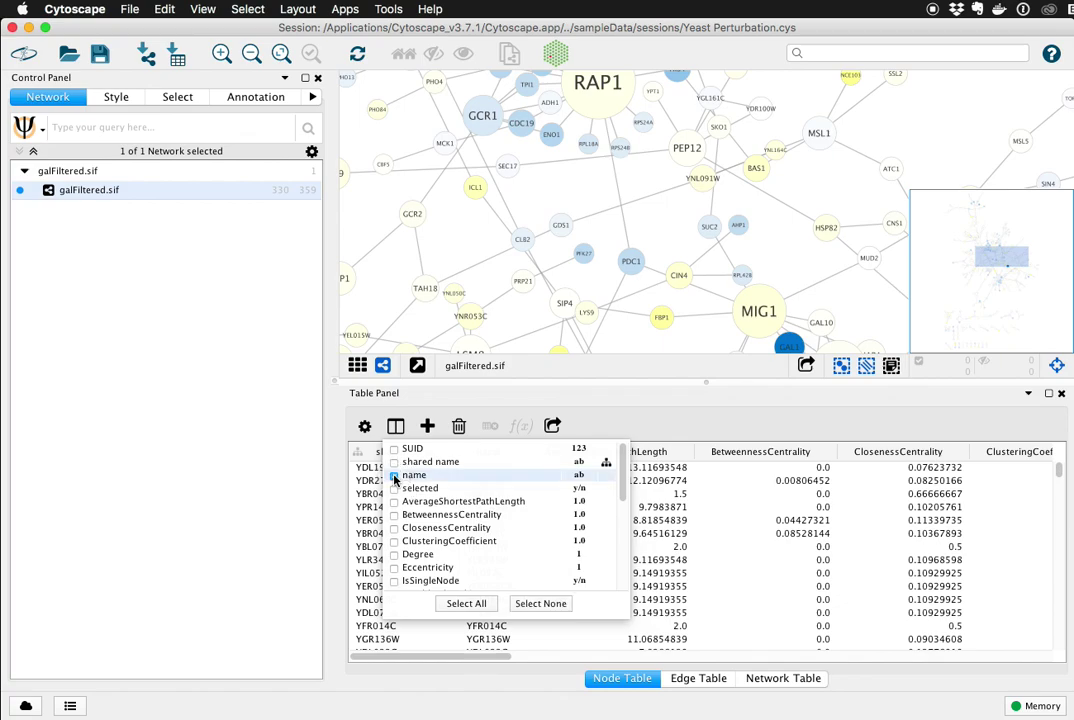
{"action": "left_click", "coordinate": [395, 556]}
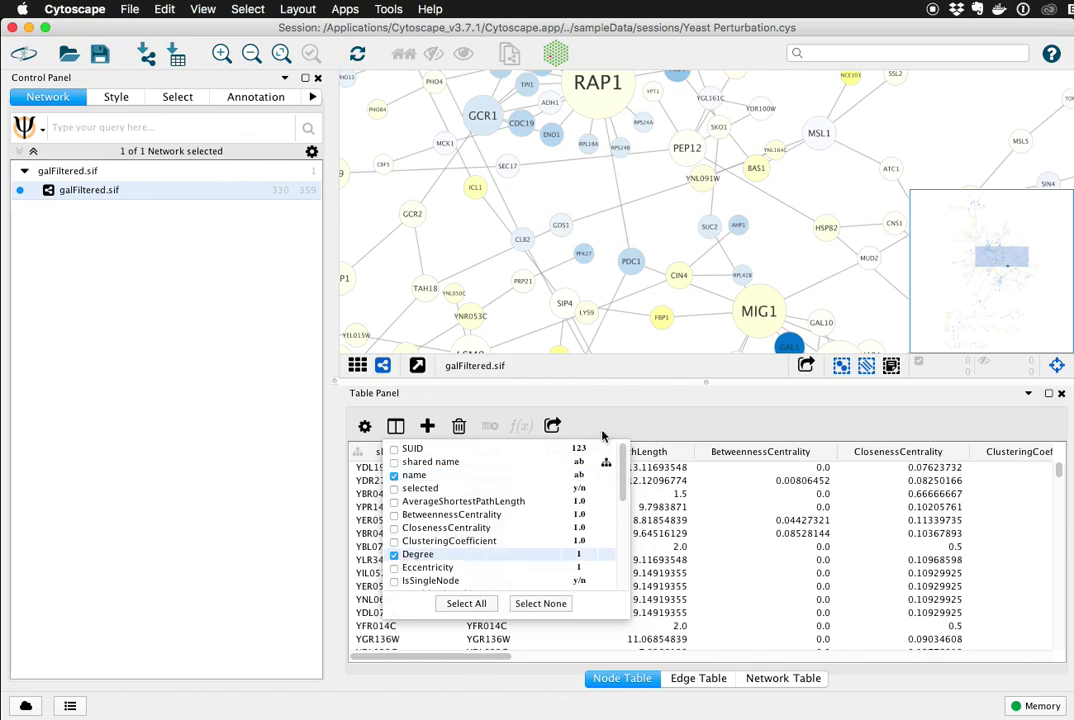
{"action": "left_click", "coordinate": [630, 418]}
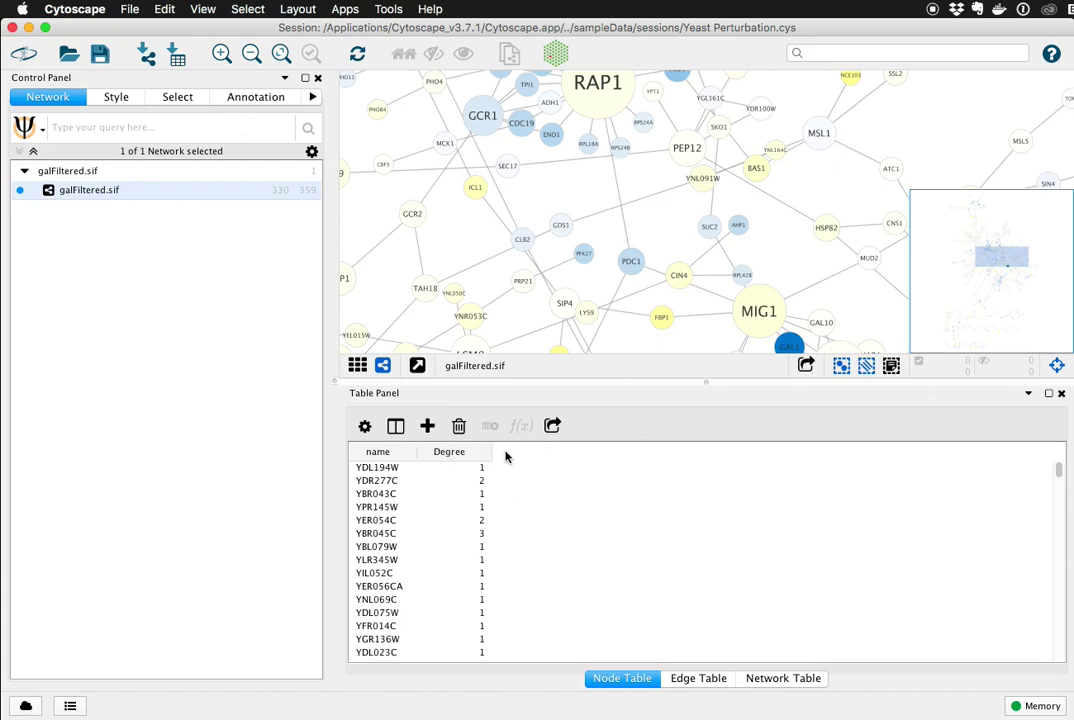
{"action": "left_click_drag", "start_coordinate": [417, 453], "coordinate": [434, 451]}
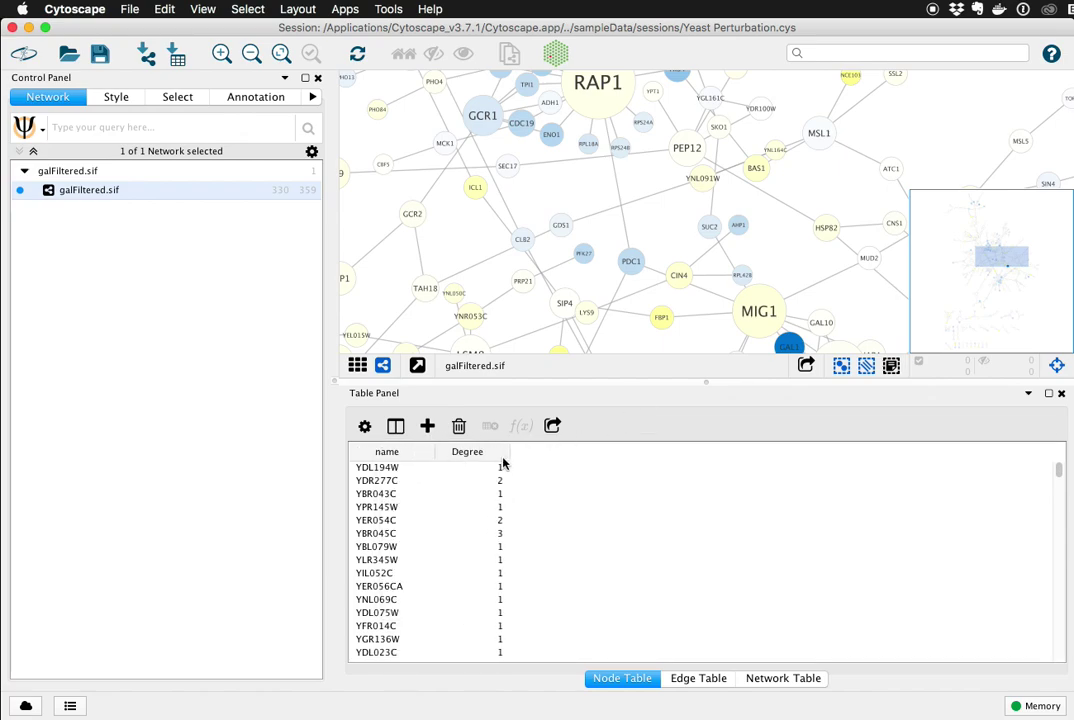
Widen Degree, add and widen a String column 'new name', then select its first cell.
{"action": "left_click_drag", "start_coordinate": [503, 452], "coordinate": [527, 452]}
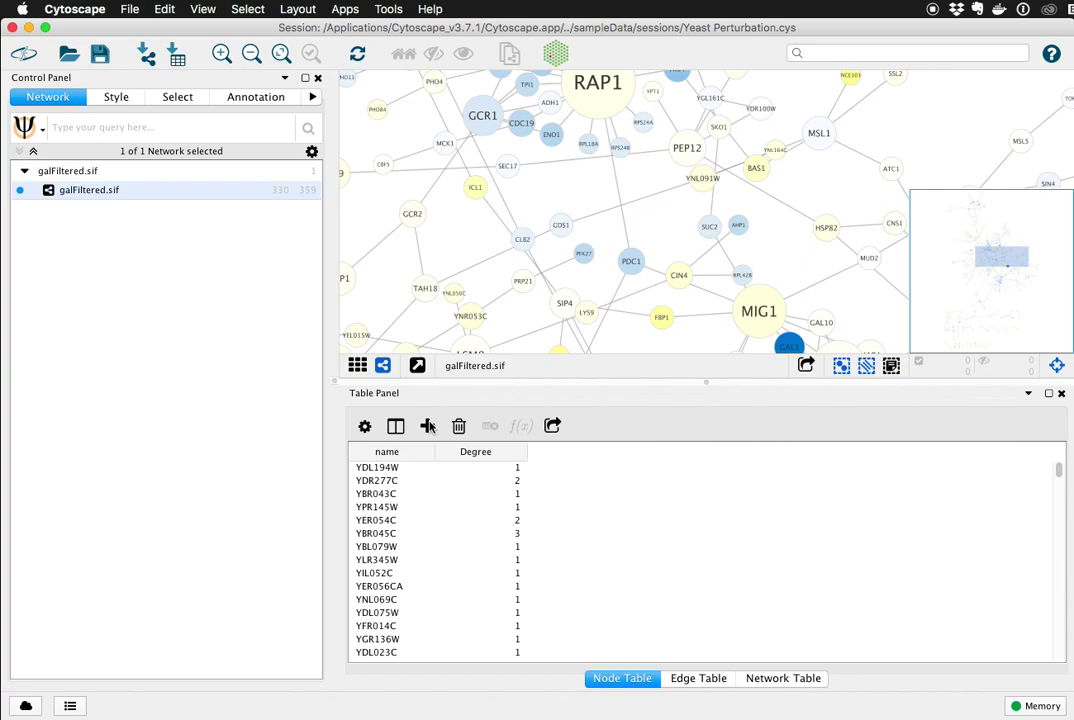
{"action": "left_click", "coordinate": [428, 426]}
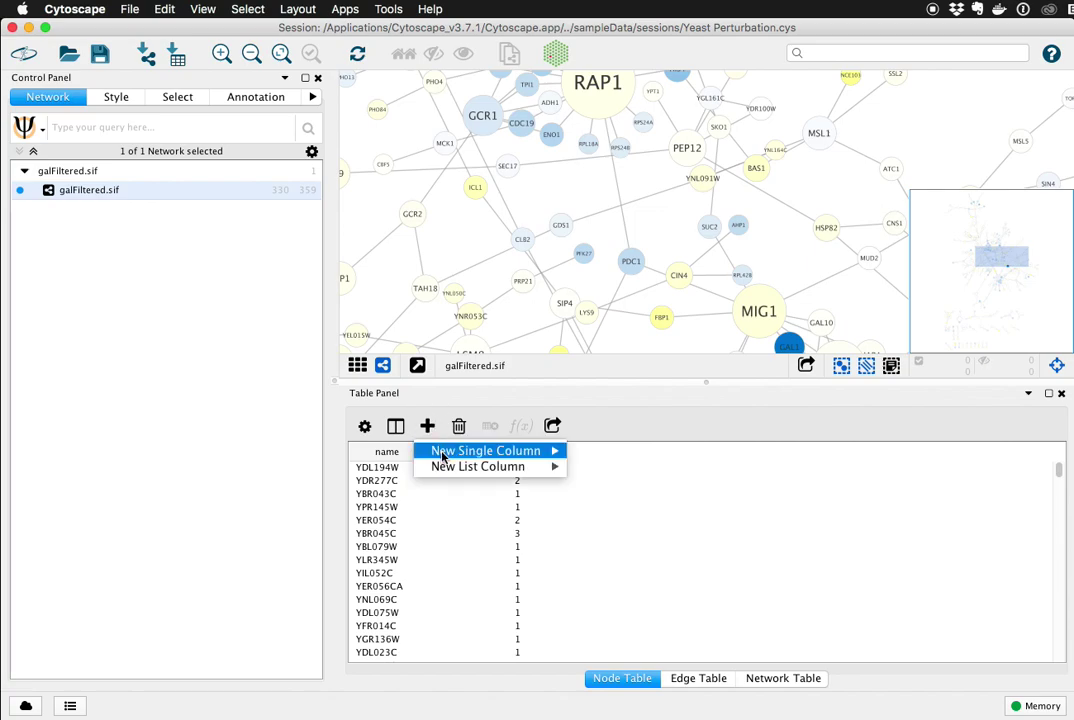
{"action": "mouse_move", "coordinate": [443, 460]}
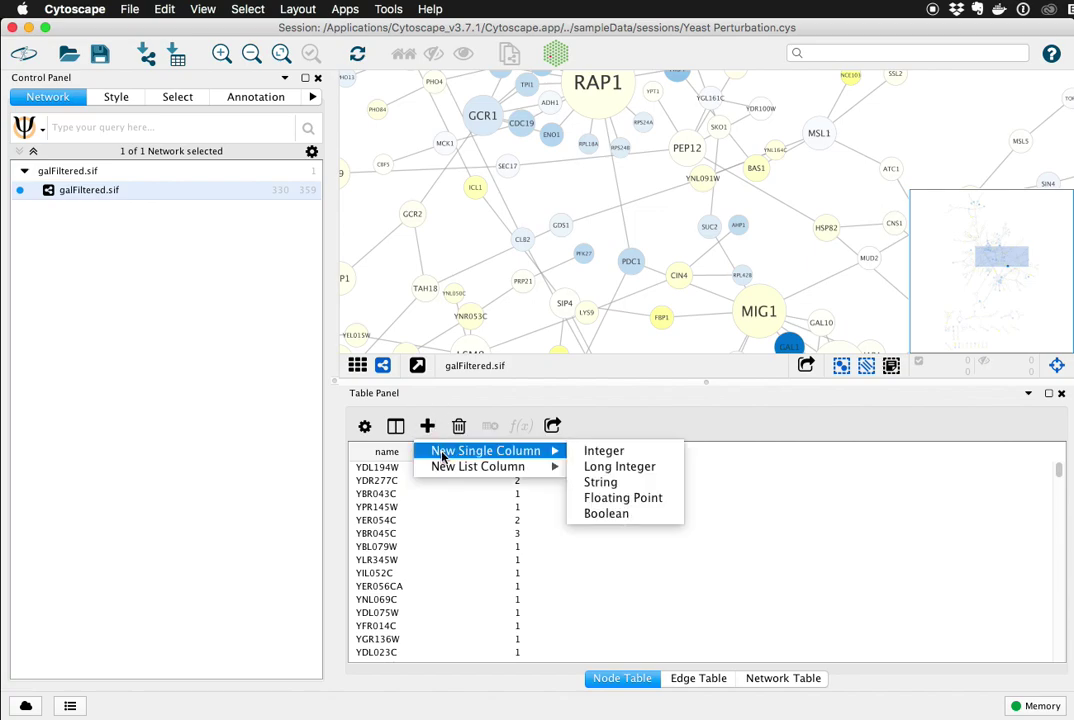
{"action": "left_click", "coordinate": [606, 485]}
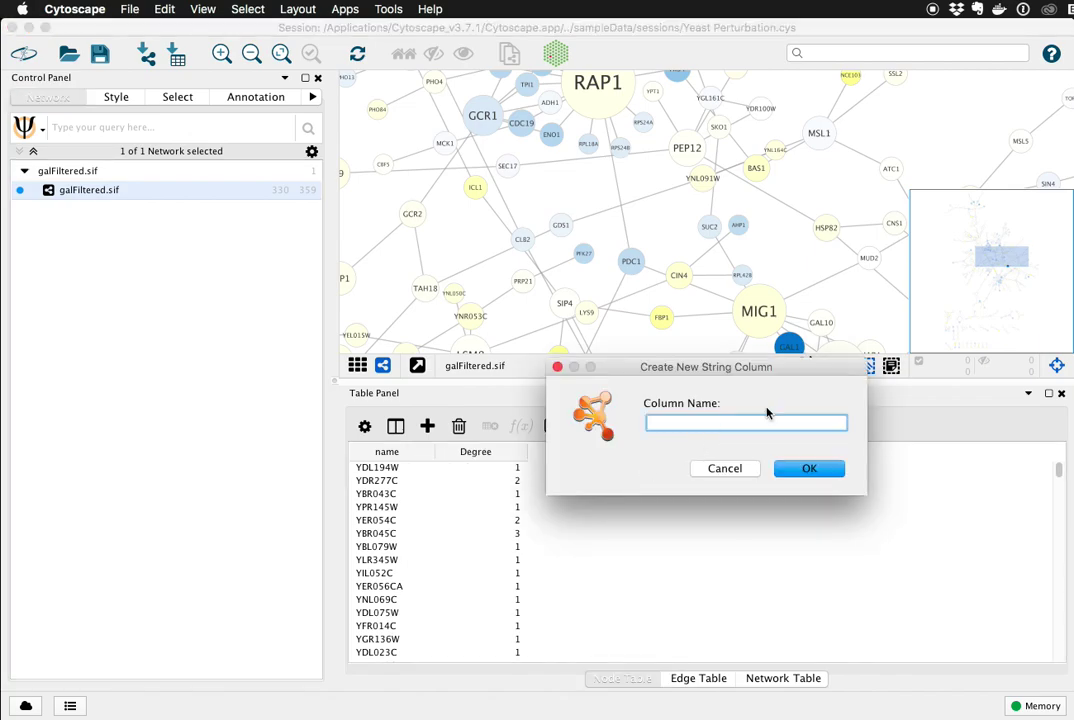
{"action": "type", "text": "new name"}
{"action": "left_click", "coordinate": [805, 467]}
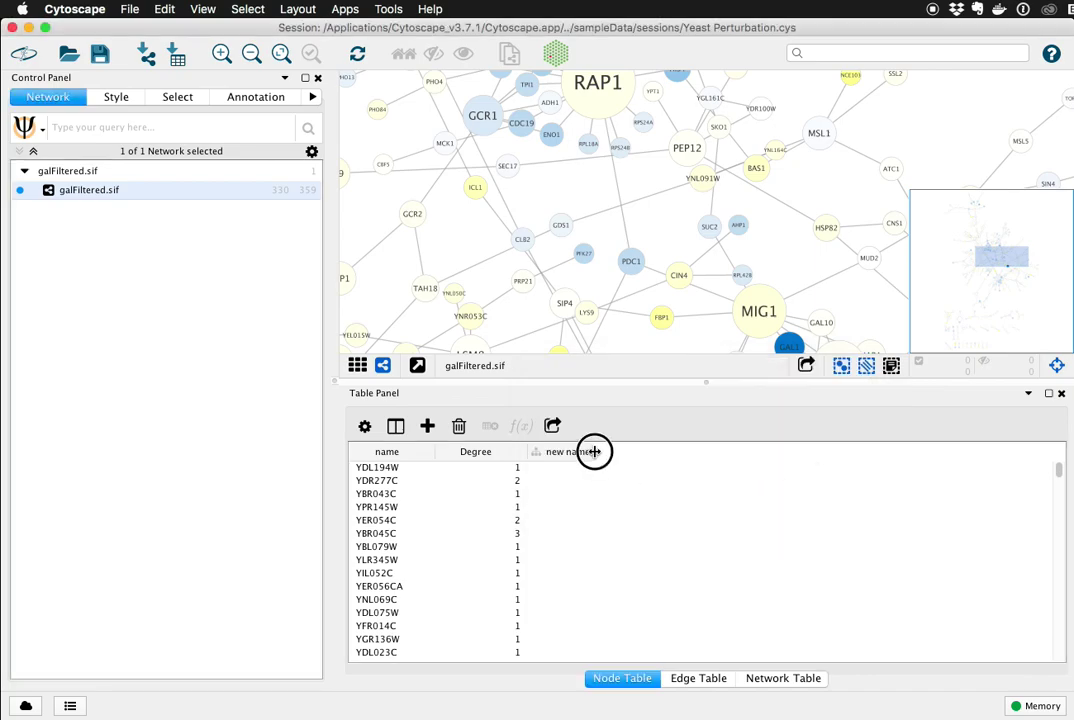
{"action": "left_click_drag", "start_coordinate": [586, 451], "coordinate": [643, 461]}
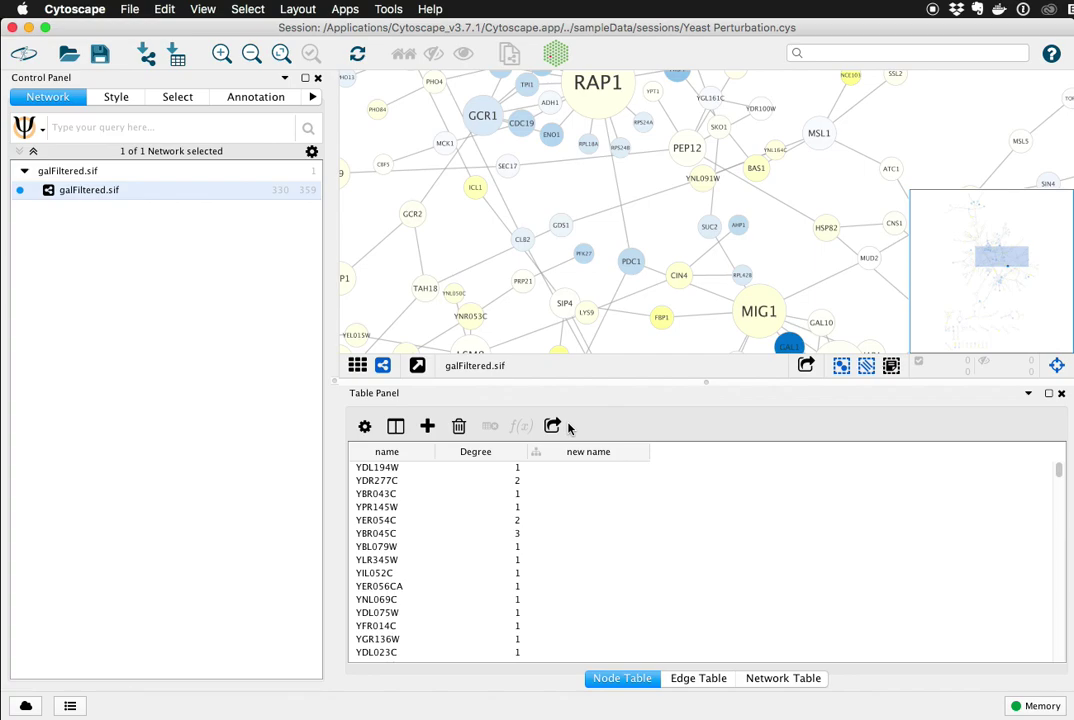
{"action": "left_click", "coordinate": [585, 467]}
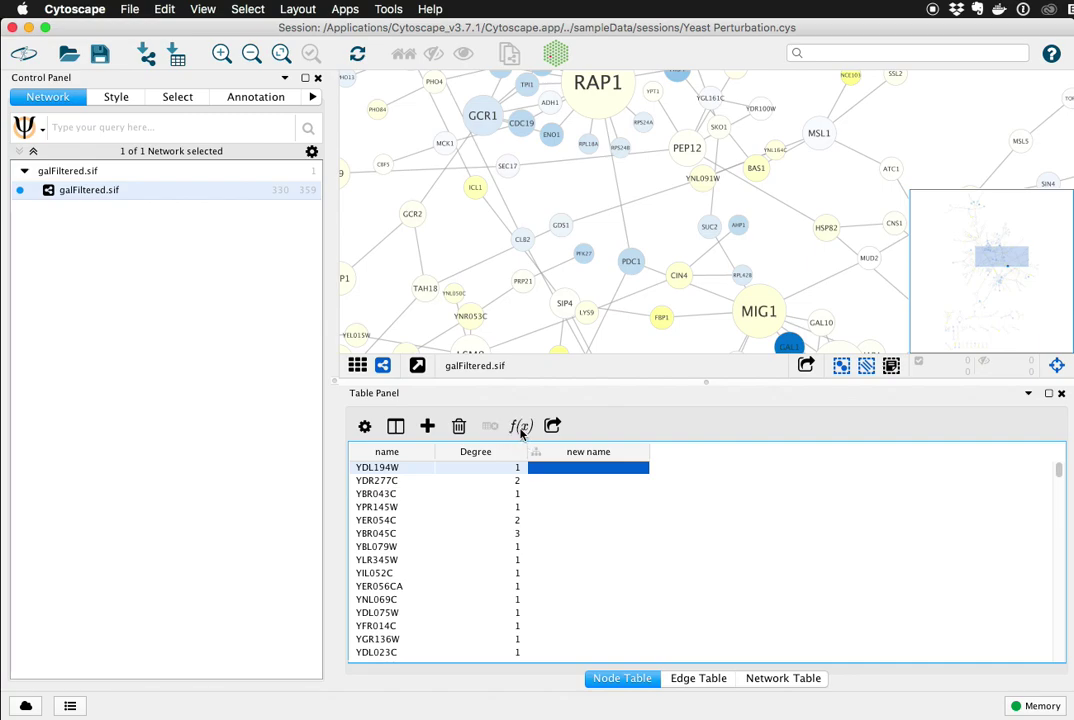
In the new name function builder, review CONCATENATE and FIRST, then select LEFT.
{"action": "left_click", "coordinate": [520, 430]}
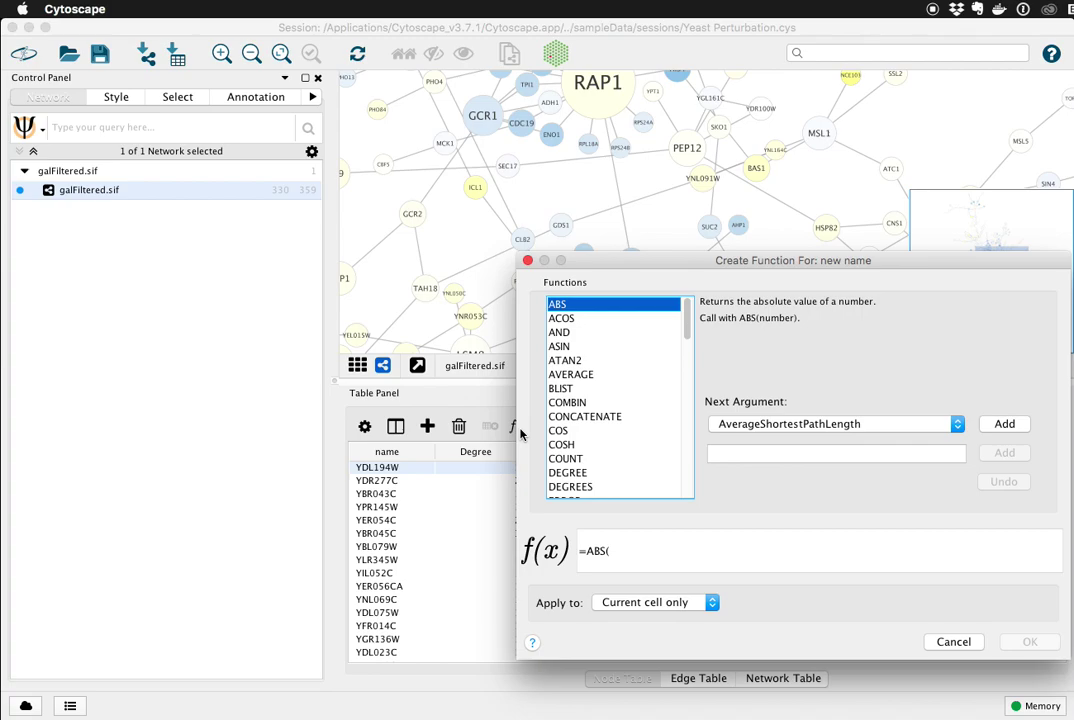
{"action": "left_click_drag", "start_coordinate": [688, 326], "coordinate": [683, 472]}
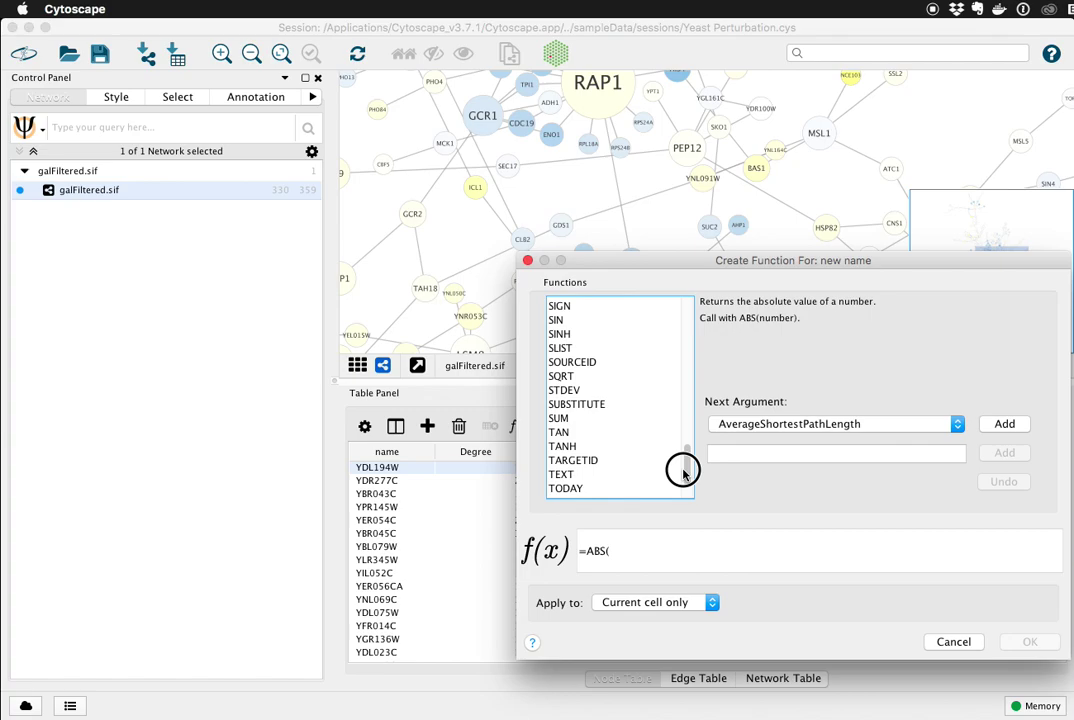
{"action": "left_click_drag", "start_coordinate": [683, 472], "coordinate": [684, 316]}
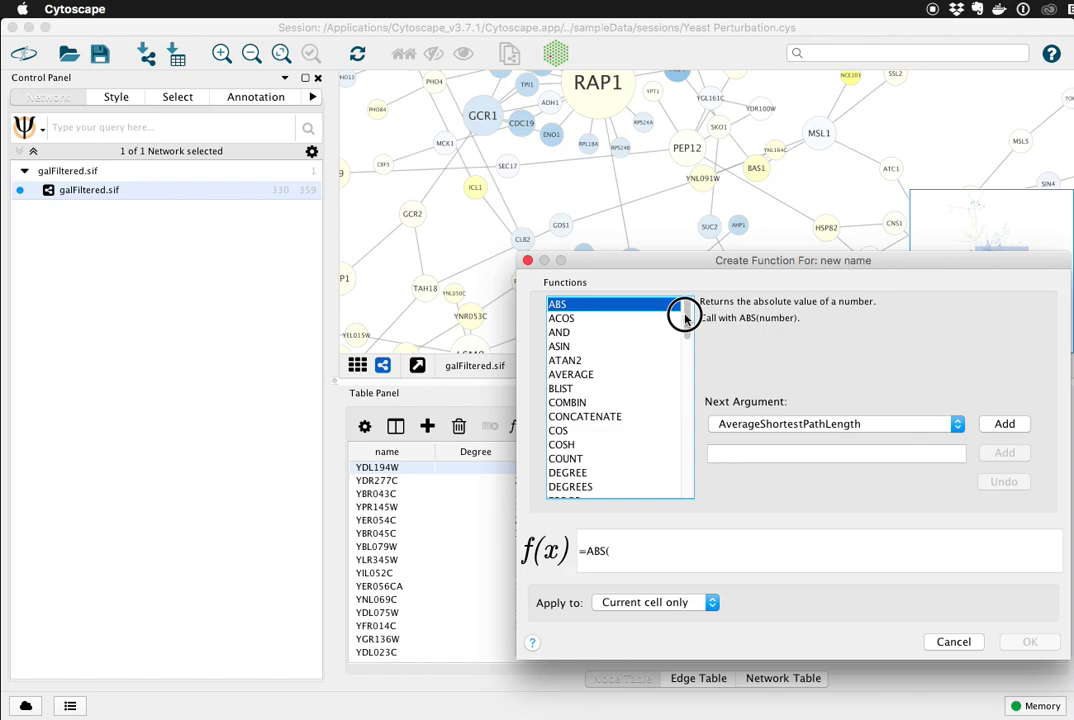
{"action": "left_click", "coordinate": [611, 417]}
{"action": "left_click_drag", "start_coordinate": [688, 319], "coordinate": [686, 360]}
{"action": "left_click", "coordinate": [616, 385]}
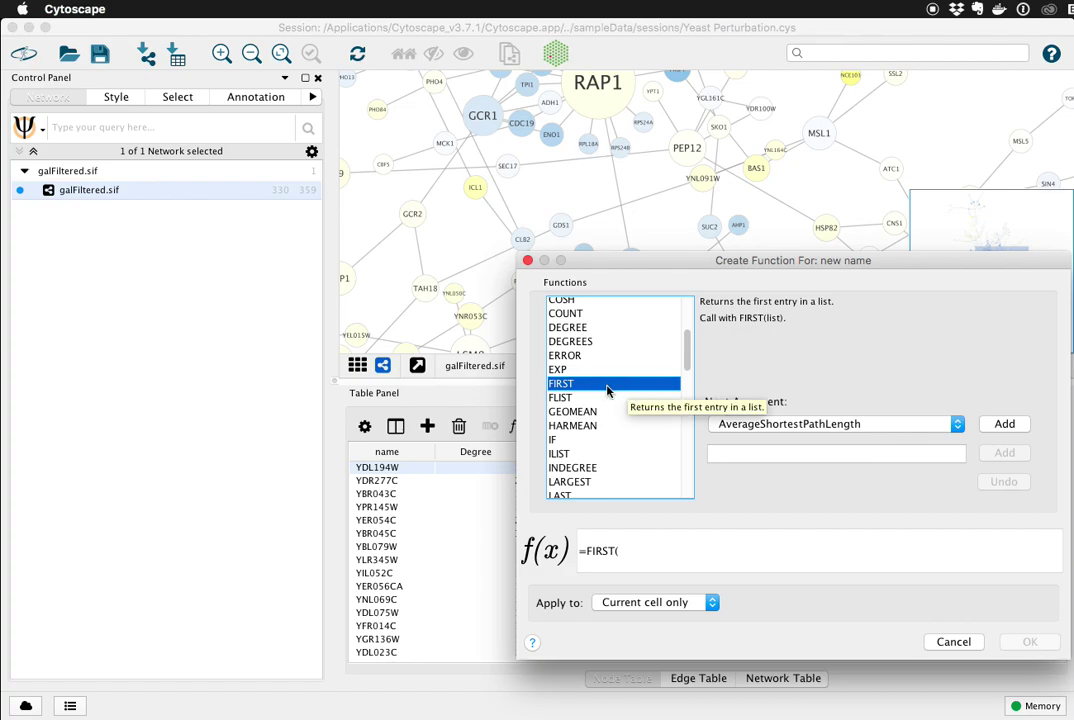
{"action": "left_click_drag", "start_coordinate": [684, 357], "coordinate": [688, 378]}
{"action": "left_click", "coordinate": [622, 380]}
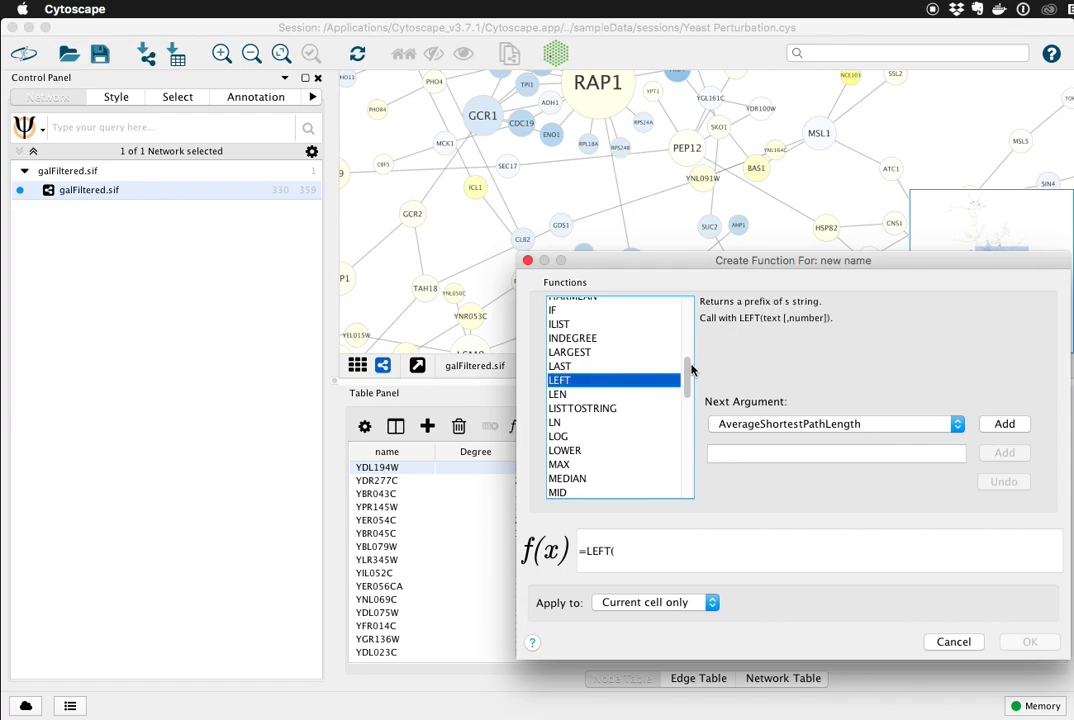
{"action": "left_click_drag", "start_coordinate": [690, 367], "coordinate": [690, 451]}
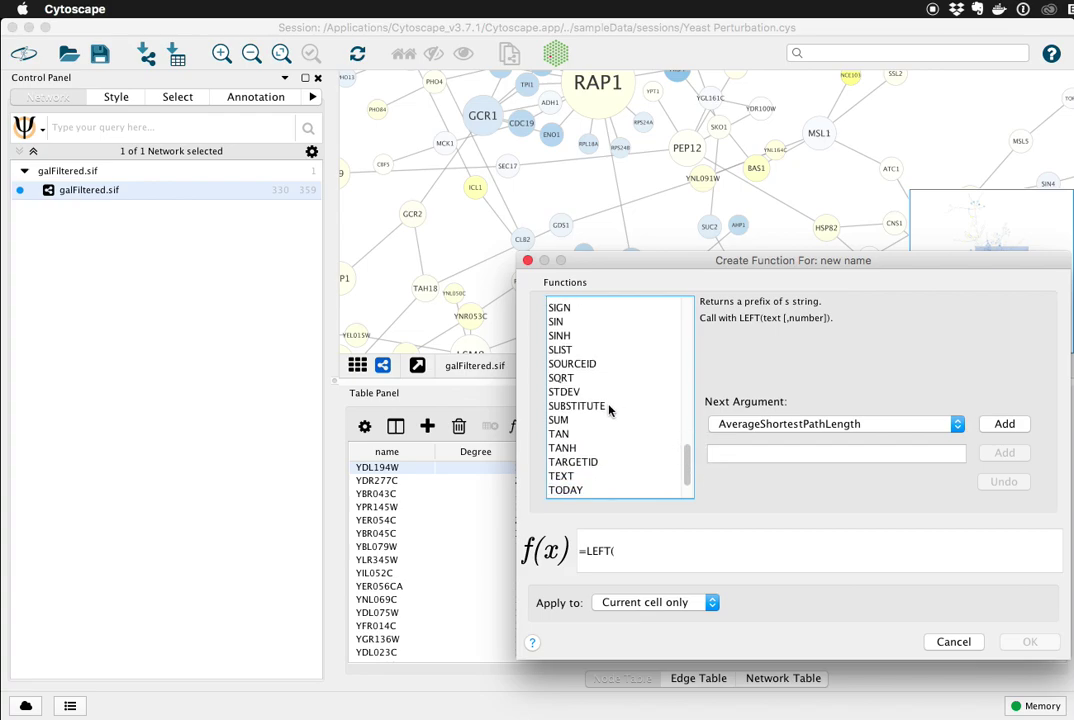
Compare SUBSTITUTE and TEXT, pick CONCATENATE, then close the builder without applying it.
{"action": "left_click", "coordinate": [640, 406]}
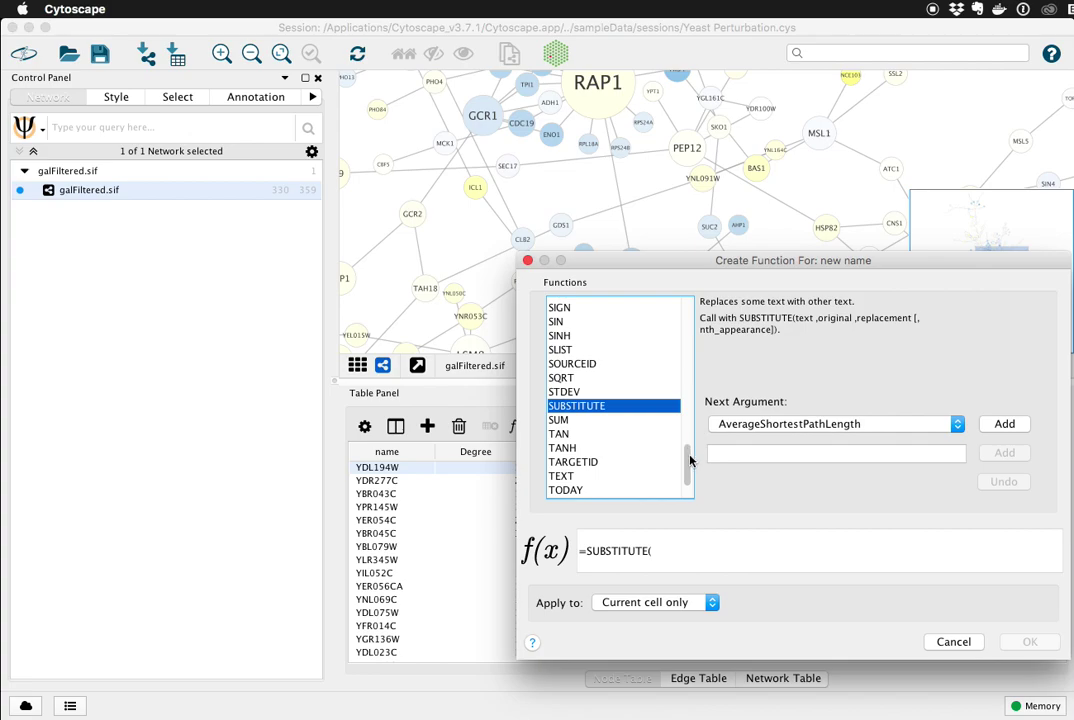
{"action": "left_click_drag", "start_coordinate": [690, 460], "coordinate": [690, 470]}
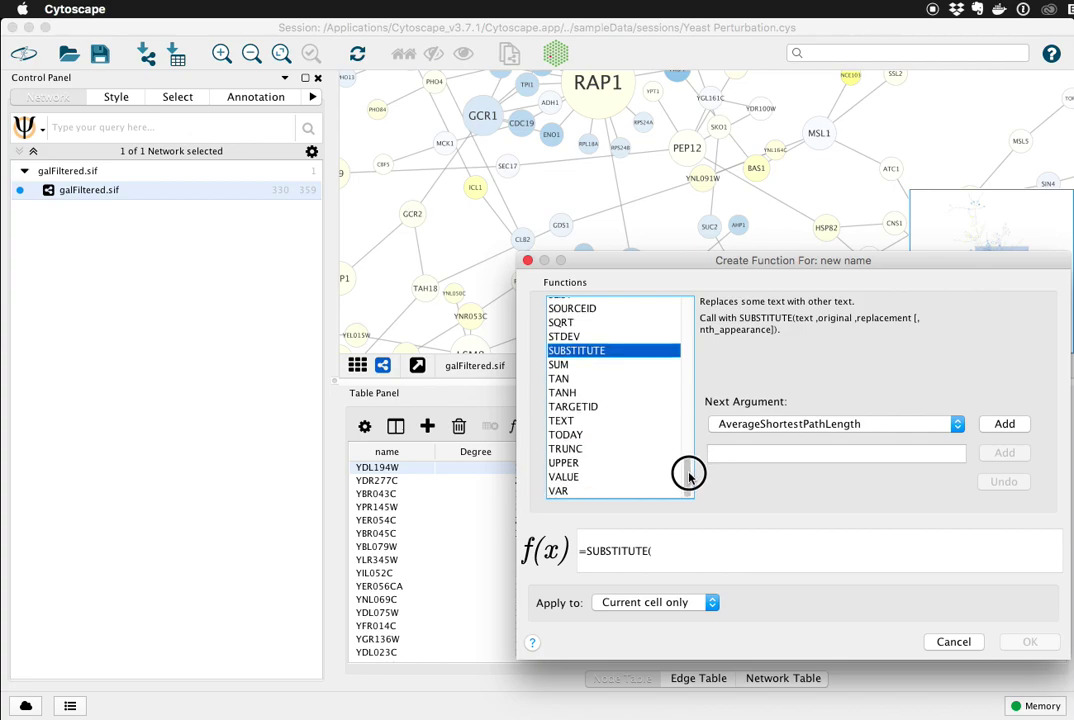
{"action": "left_click", "coordinate": [605, 422]}
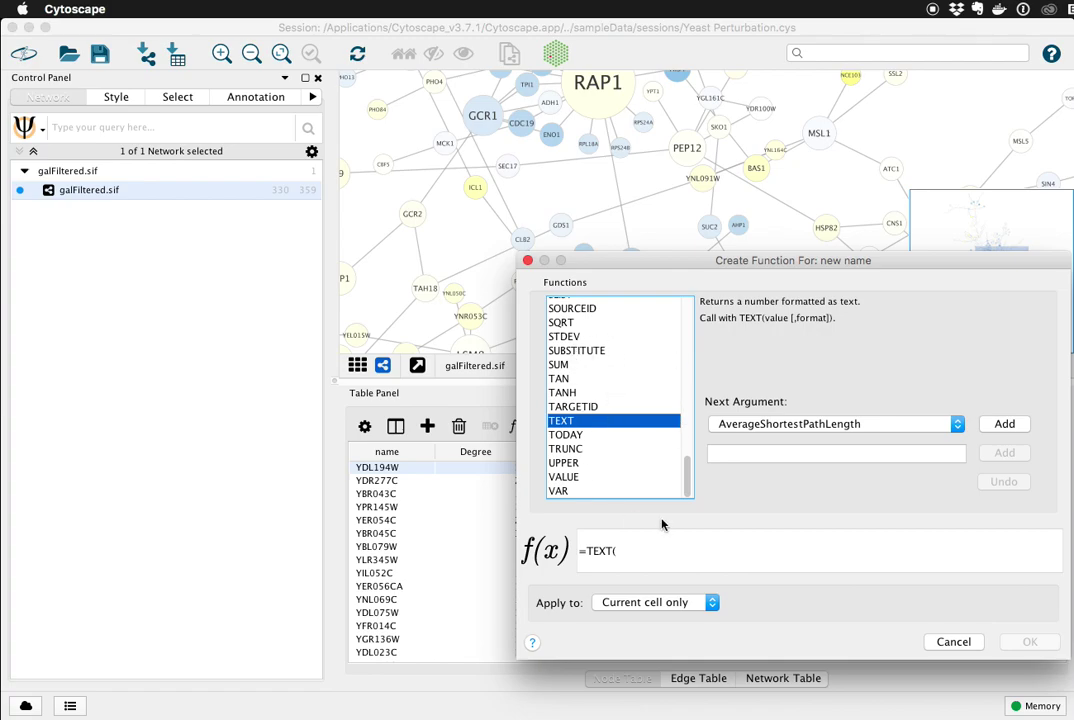
{"action": "mouse_move", "coordinate": [687, 485]}
{"action": "left_mouse_down"}
{"action": "mouse_move", "coordinate": [685, 316]}
{"action": "mouse_move", "coordinate": [700, 460]}
{"action": "mouse_move", "coordinate": [690, 478]}
{"action": "left_mouse_up"}
{"action": "left_click_drag", "start_coordinate": [688, 482], "coordinate": [676, 319]}
{"action": "left_click", "coordinate": [569, 399]}
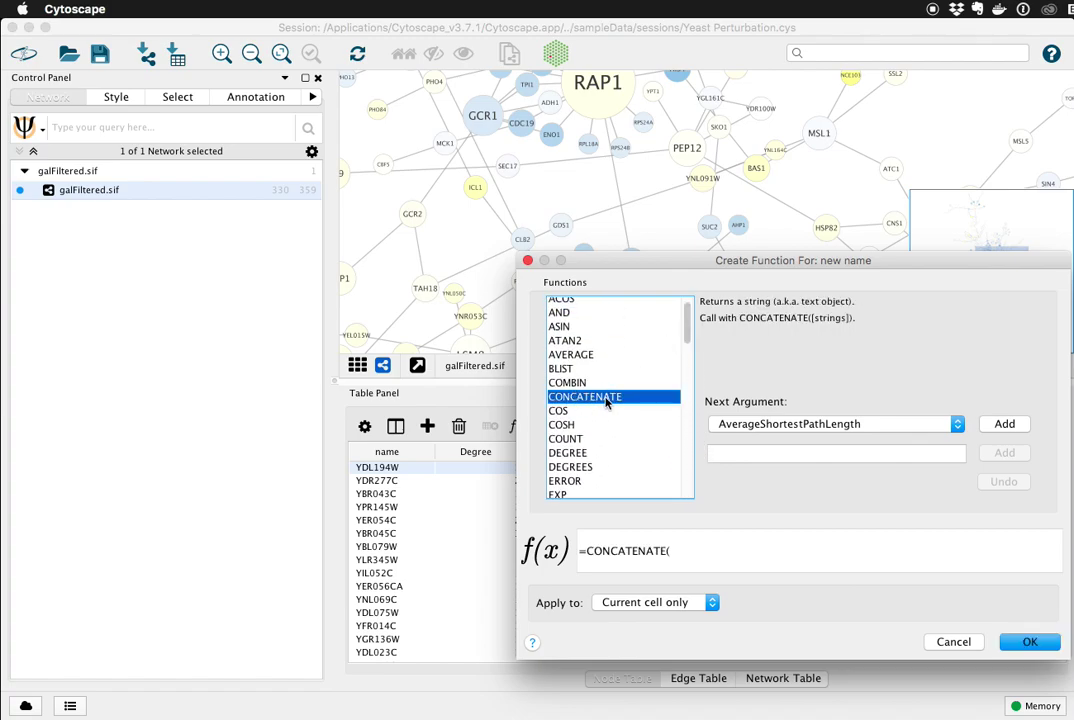
{"action": "left_click", "coordinate": [950, 643]}
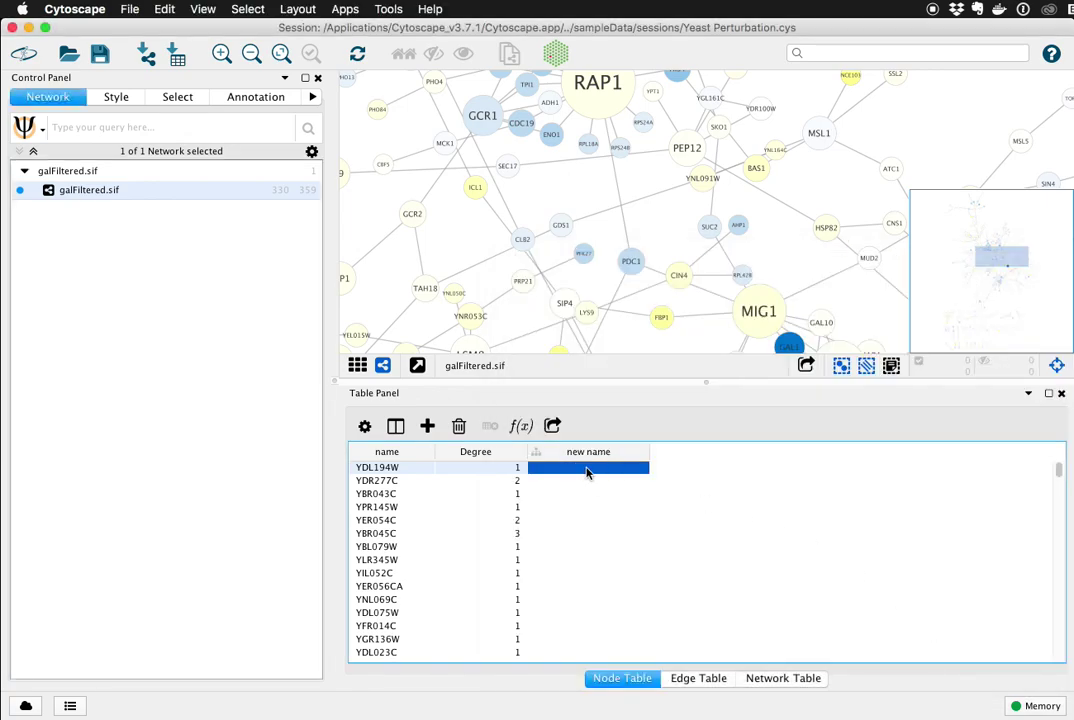
Enter =concatenate($name," (",$Degree,")") in YDL194W's new name cell.
{"action": "double_click", "coordinate": [588, 469]}
{"action": "type", "text": "=conca"}
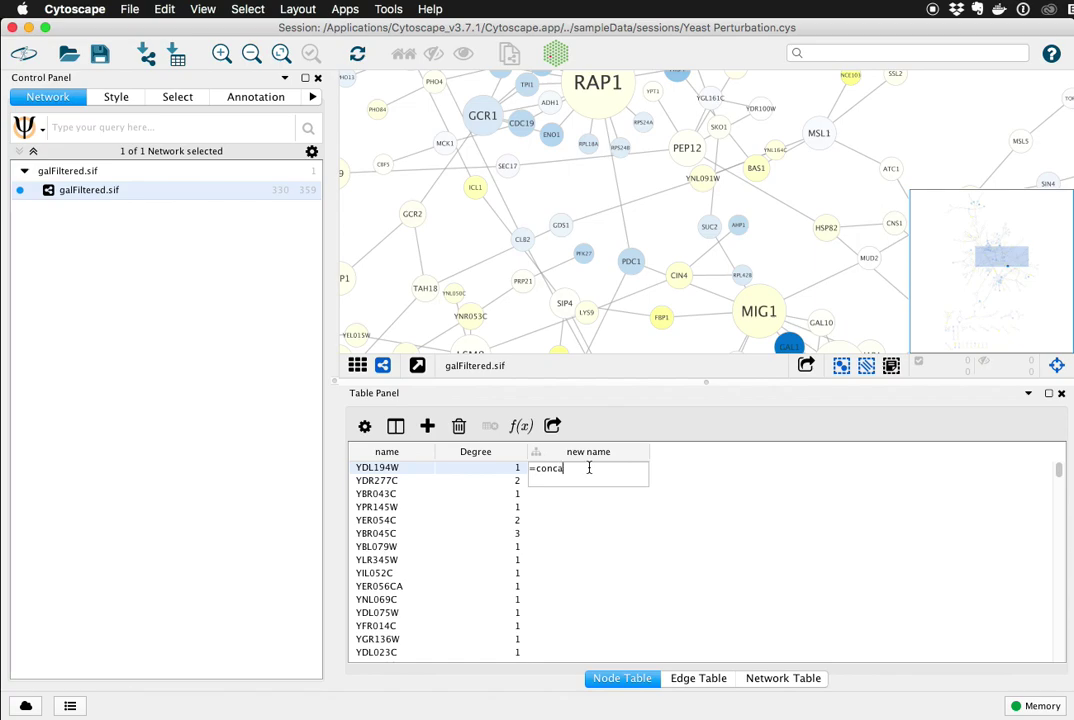
{"action": "type", "text": "tenate($name,"}
{"action": "type", "text": "\" (\",$Degree,\")"}
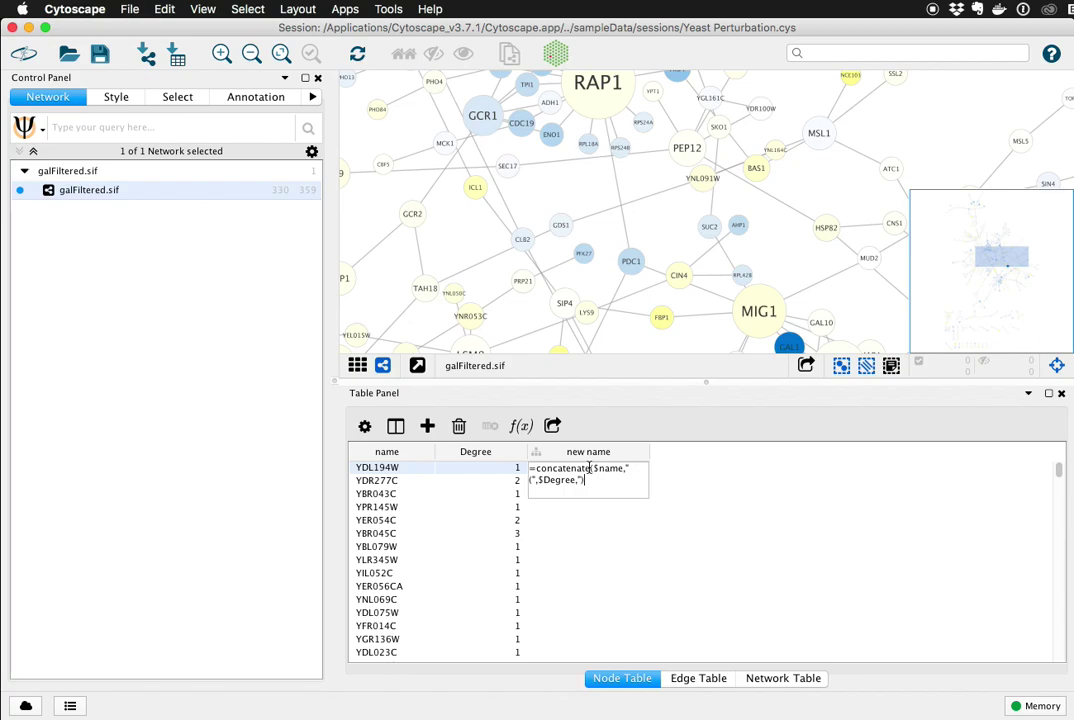
{"action": "type", "text": "\")"}
{"action": "key", "text": "Return"}
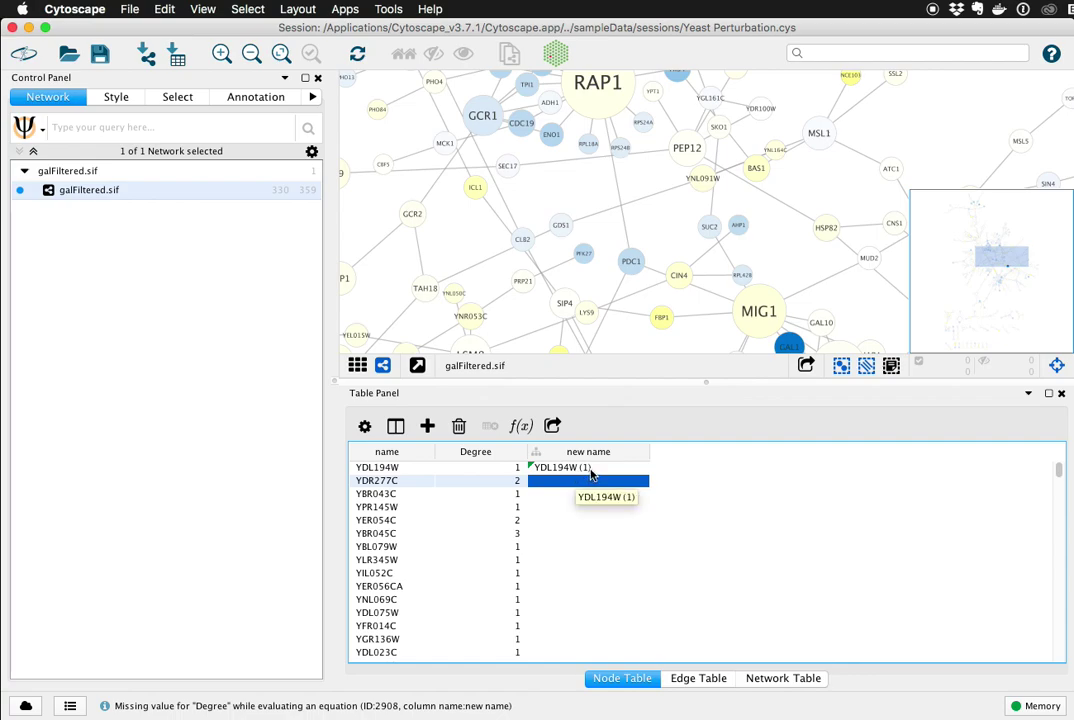
Apply the concatenate formula to the entire new name column, then switch to the TextEdit note.
{"action": "right_click", "coordinate": [590, 473]}
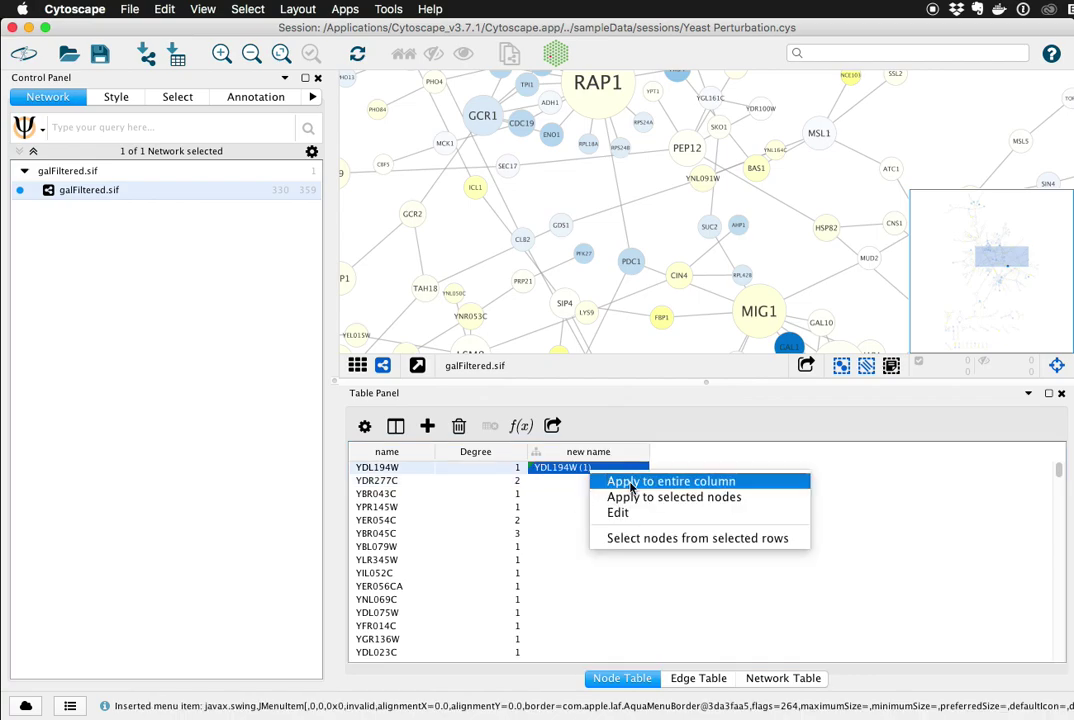
{"action": "left_click", "coordinate": [631, 484]}
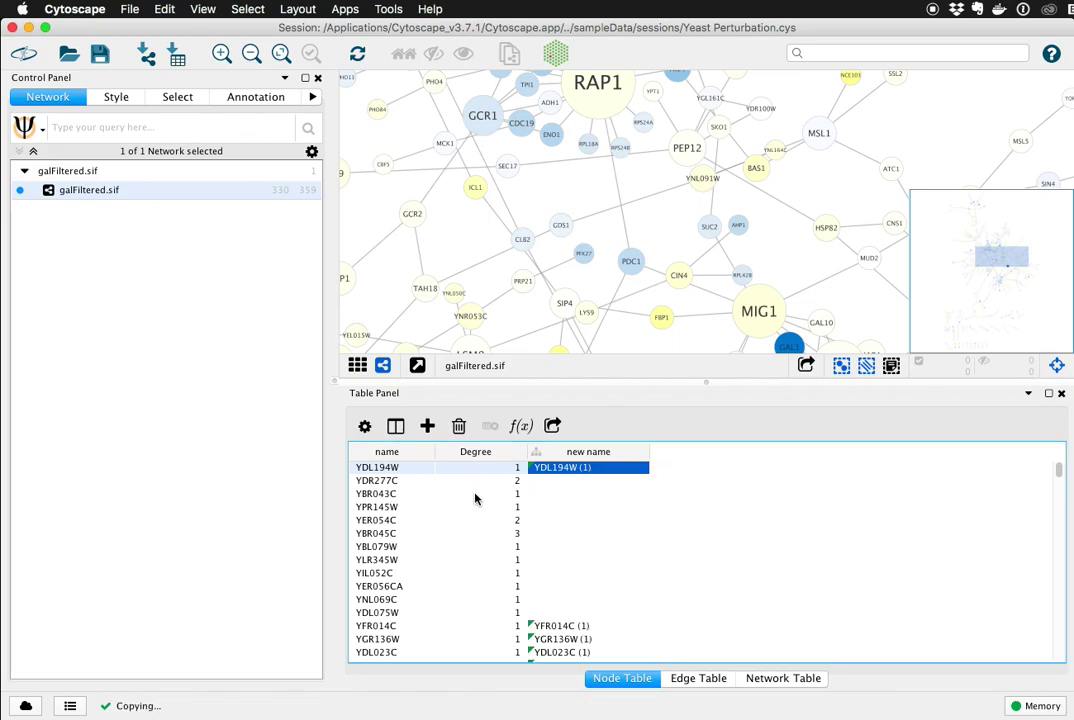
{"action": "left_click", "coordinate": [364, 426]}
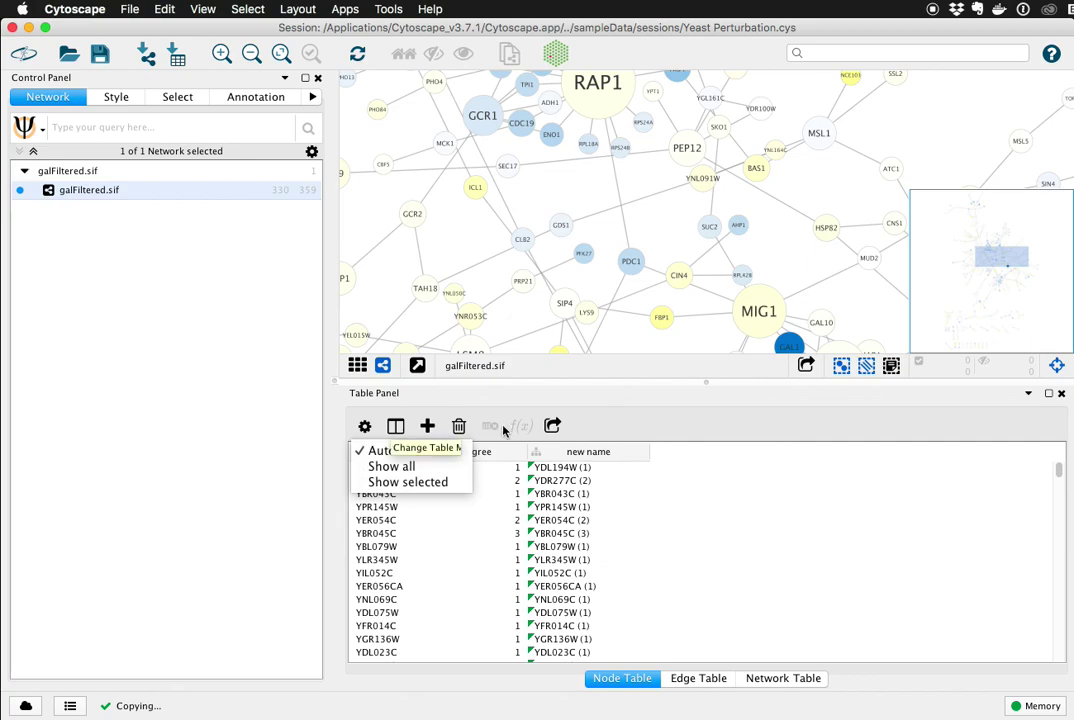
{"action": "left_click", "coordinate": [619, 412]}
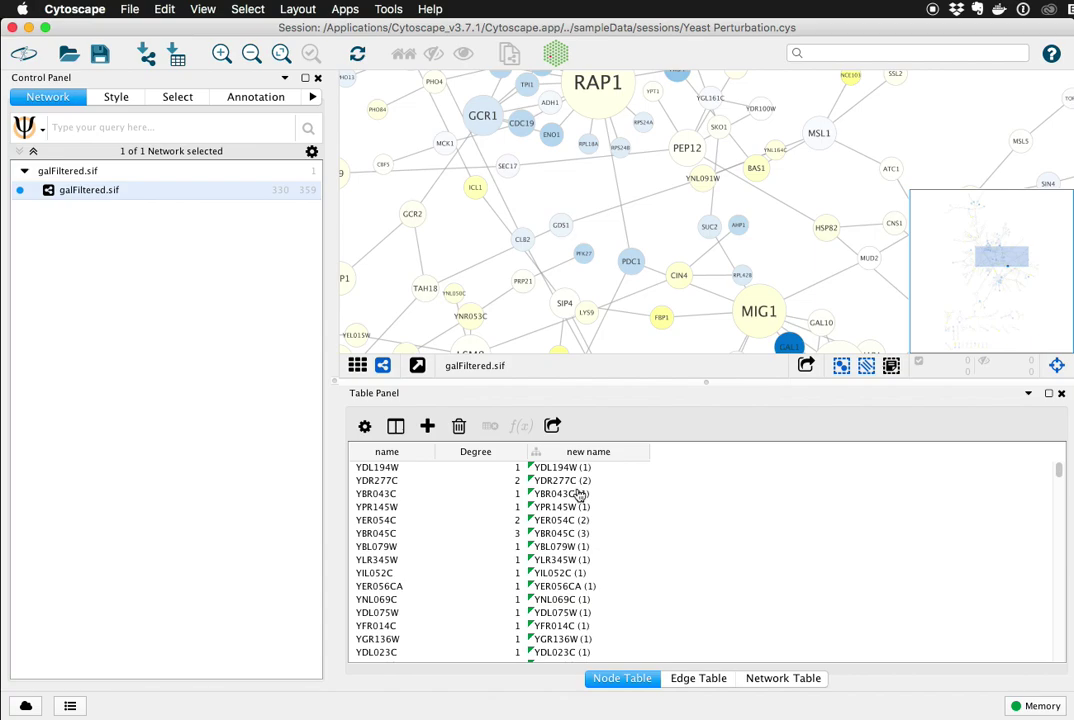
{"action": "key", "text": "super+Tab"}
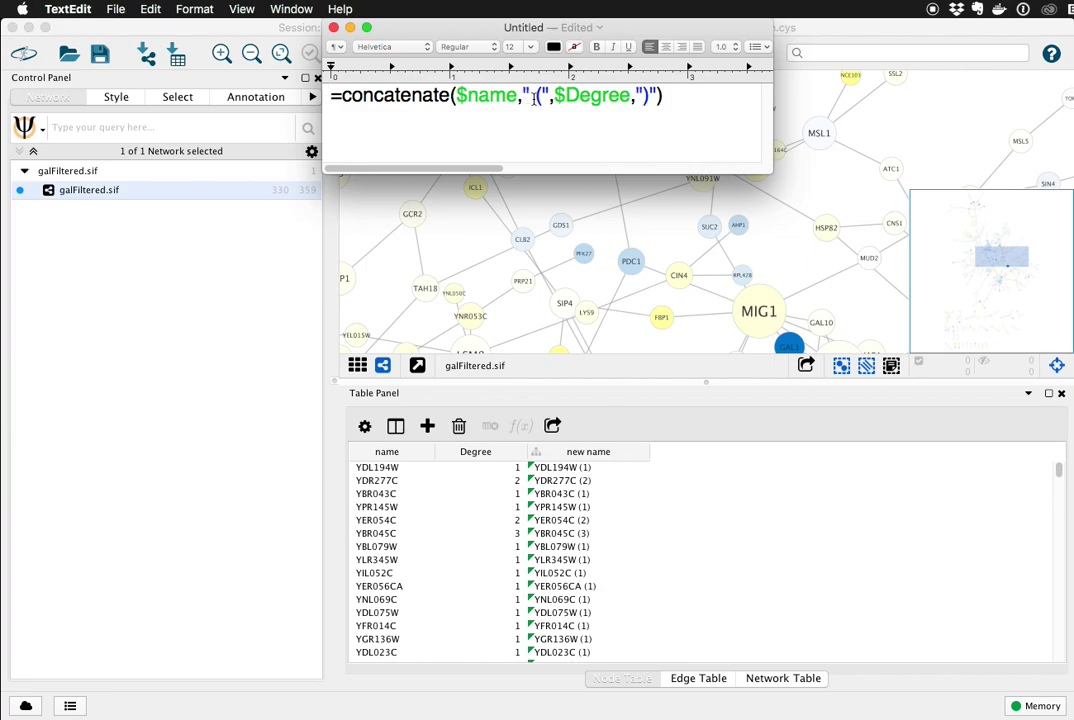
{"action": "left_click", "coordinate": [533, 97]}
{"action": "key", "text": "BackSpace"}
Set the Style's node Label passthrough column to new name, zooming near MIG1 to check labels.
{"action": "left_click", "coordinate": [529, 343]}
{"action": "scroll", "coordinate": [566, 216], "scroll_direction": "up", "scroll_amount": 3}
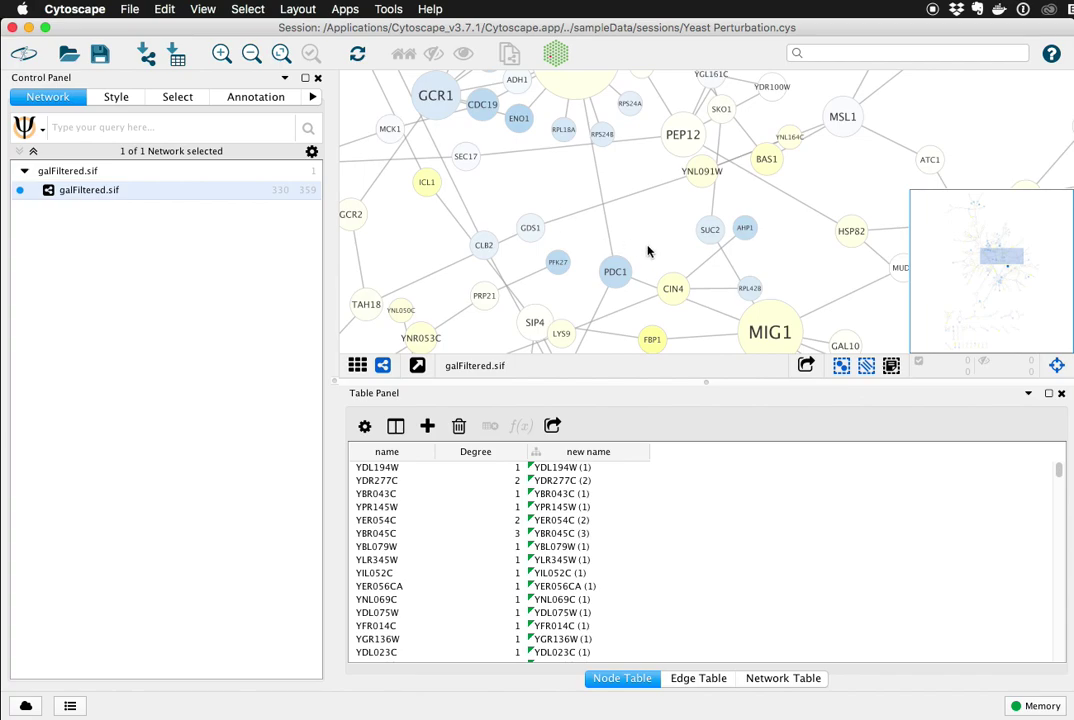
{"action": "scroll", "coordinate": [614, 254], "scroll_direction": "down", "scroll_amount": 2}
{"action": "scroll", "coordinate": [645, 250], "scroll_direction": "up", "scroll_amount": 2}
{"action": "left_click_drag", "start_coordinate": [647, 247], "coordinate": [374, 158]}
{"action": "left_click", "coordinate": [116, 97]}
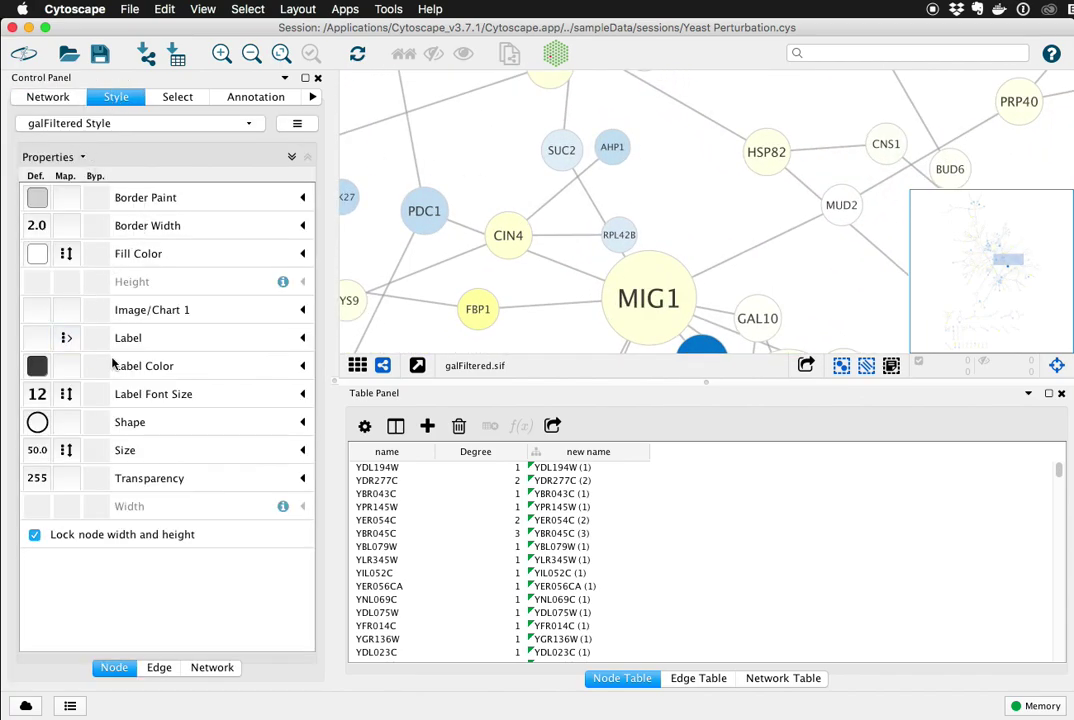
{"action": "left_click", "coordinate": [298, 338]}
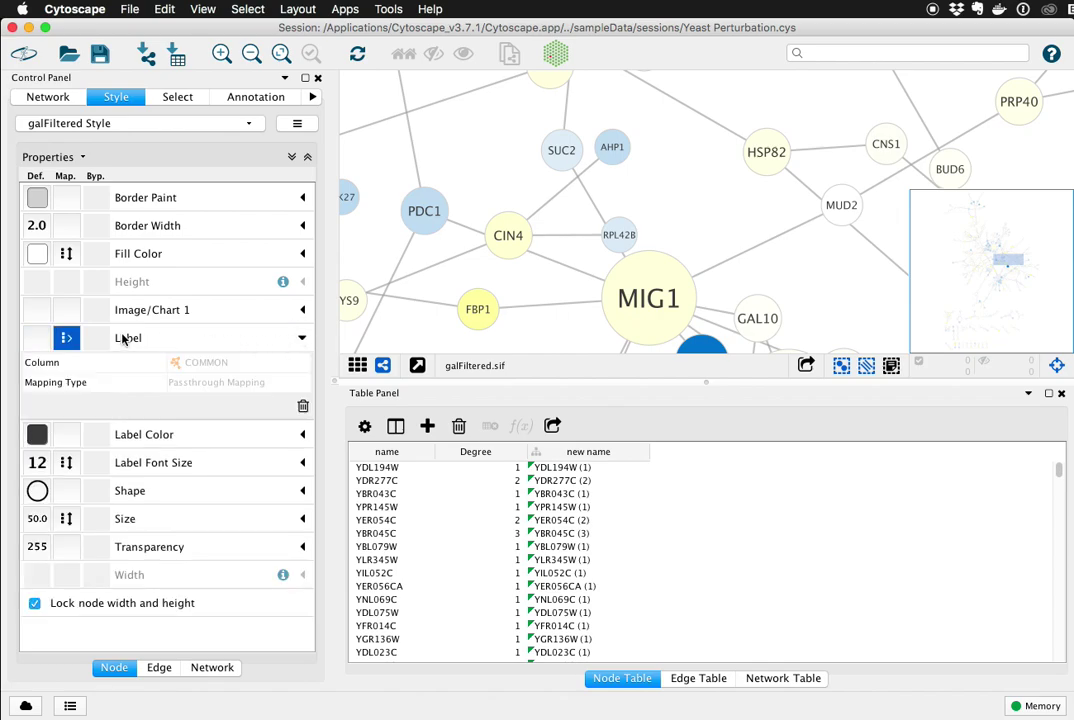
{"action": "left_click", "coordinate": [214, 367]}
{"action": "scroll", "coordinate": [230, 435], "scroll_direction": "down", "scroll_amount": 3}
{"action": "left_click", "coordinate": [214, 407]}
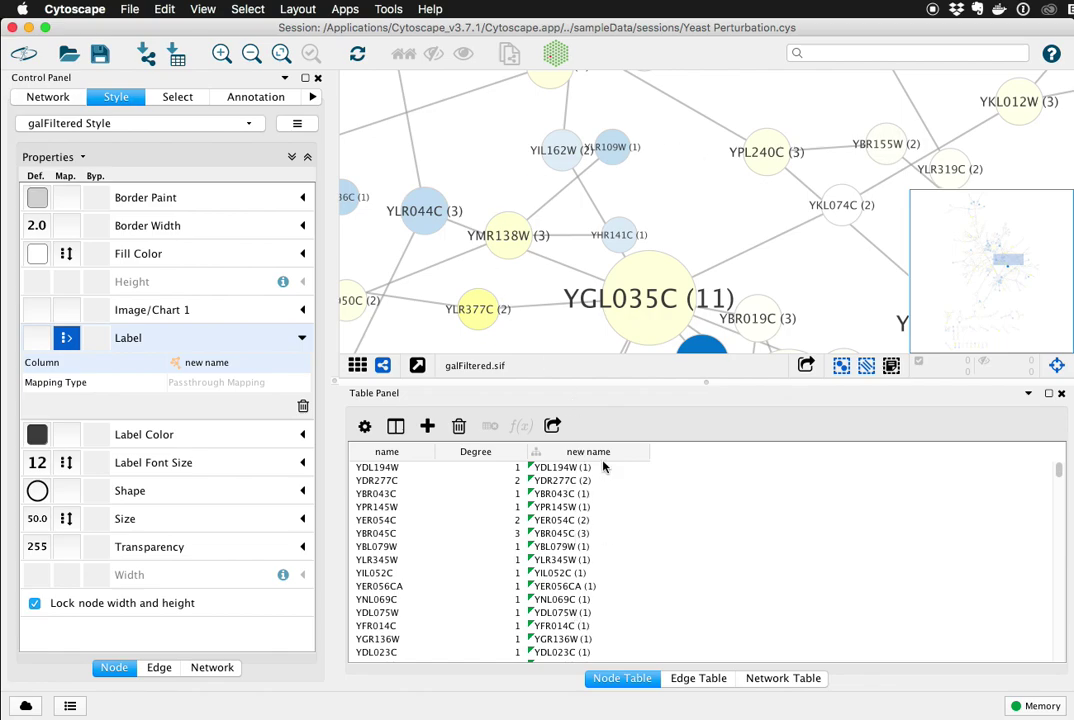
{"action": "left_click_drag", "start_coordinate": [683, 230], "coordinate": [706, 182]}
{"action": "scroll", "coordinate": [706, 182], "scroll_direction": "down", "scroll_amount": 2}
{"action": "left_click_drag", "start_coordinate": [510, 235], "coordinate": [528, 227]}
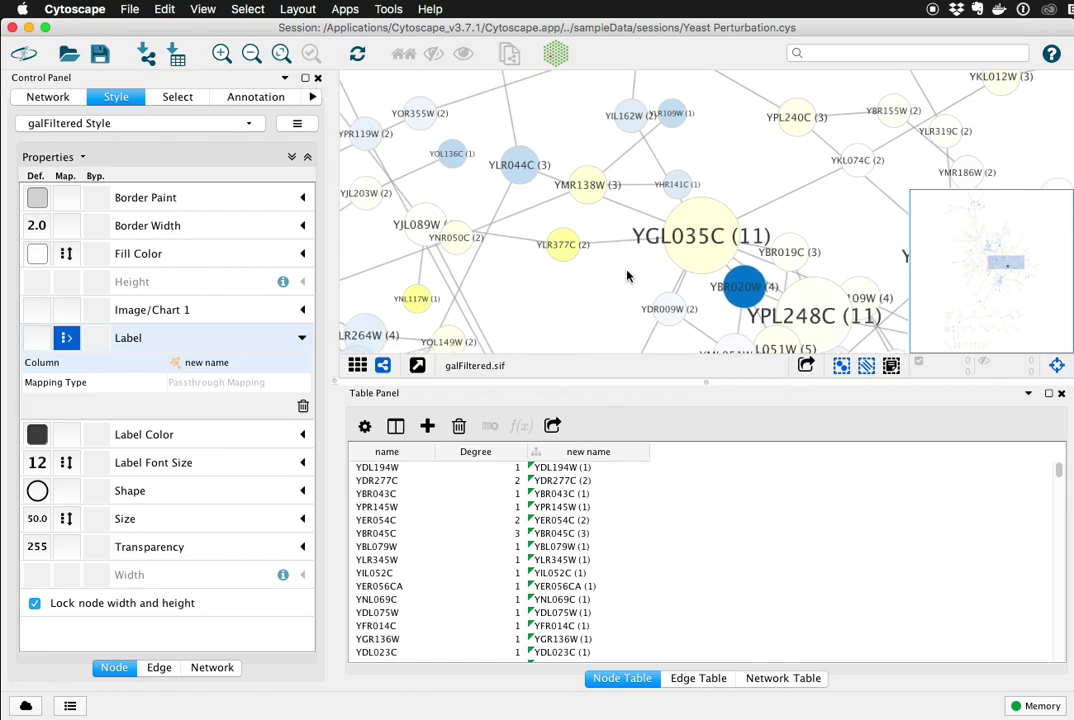